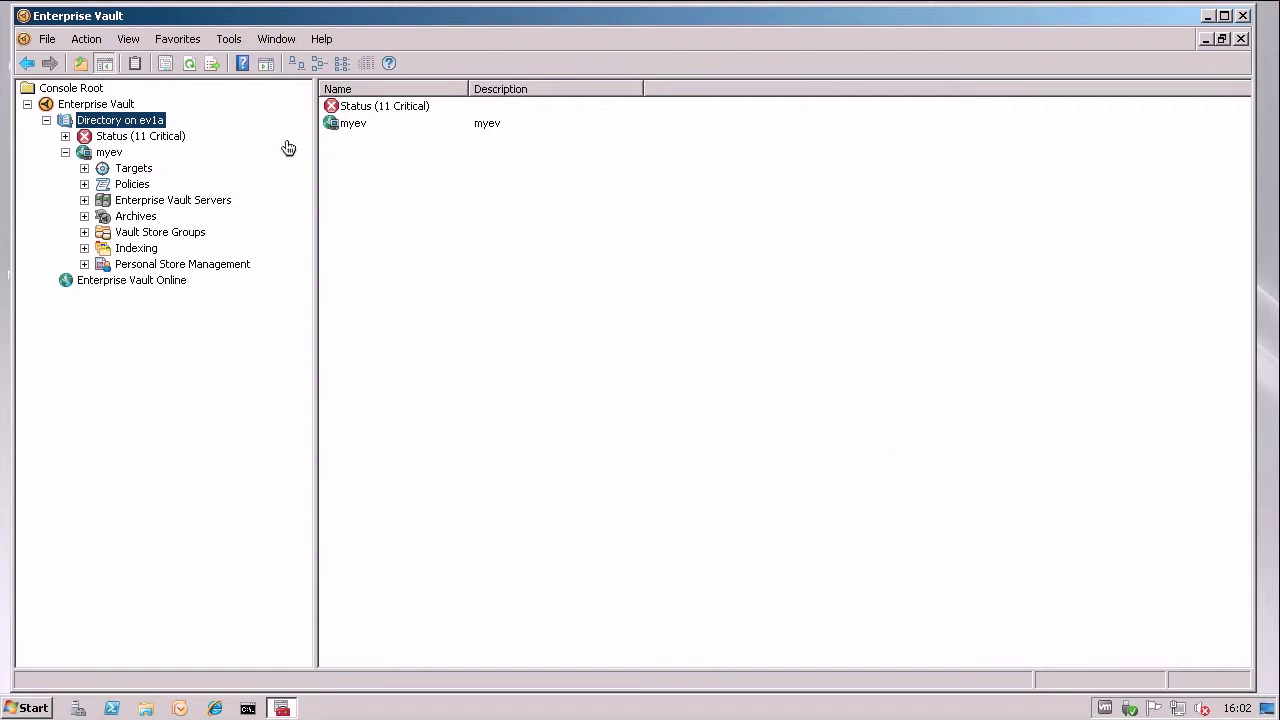
List the 11 critical alerts and read the mailbox scan, archiving, log backup and unscheduled-task alerts
left_click(140, 138)
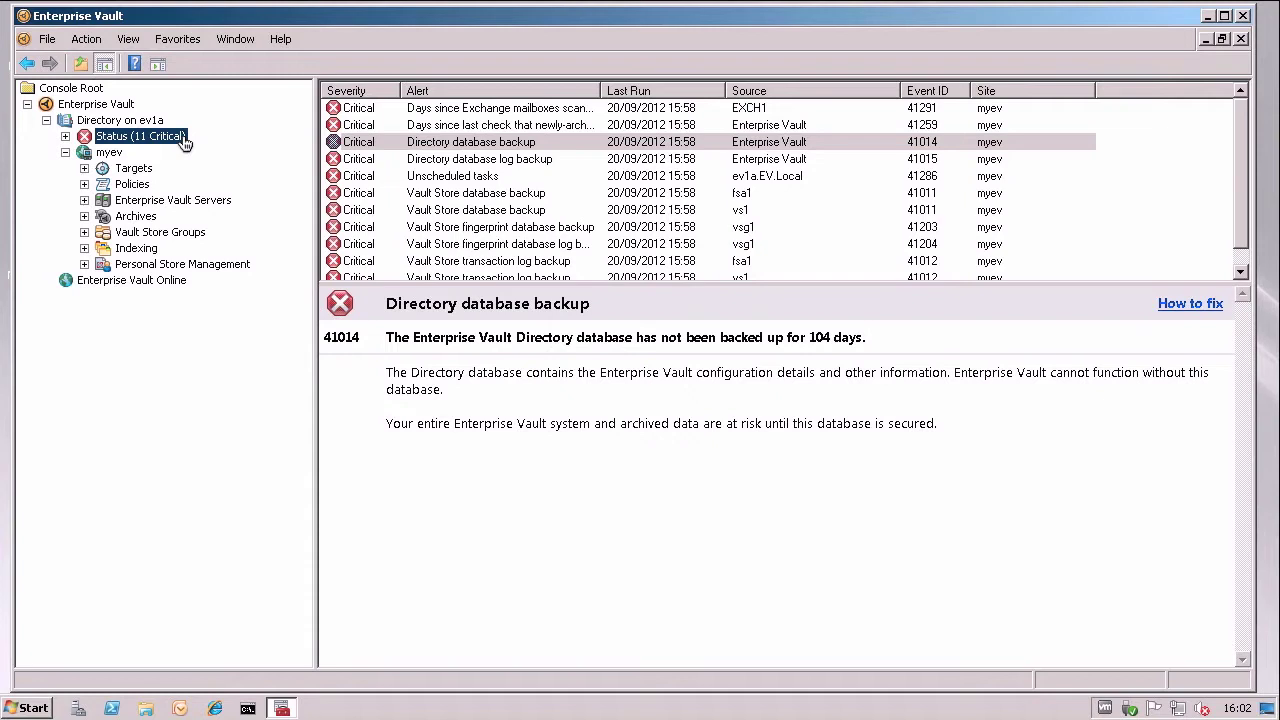
left_click(550, 110)
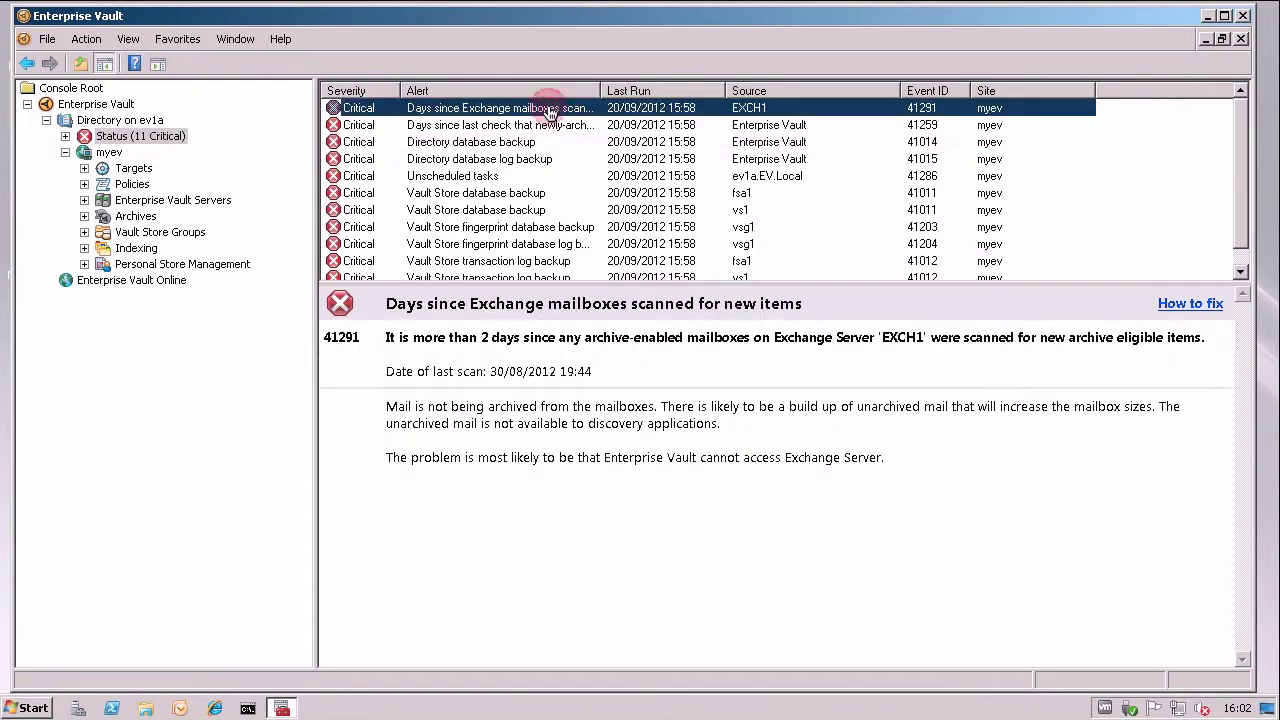
left_click(597, 128)
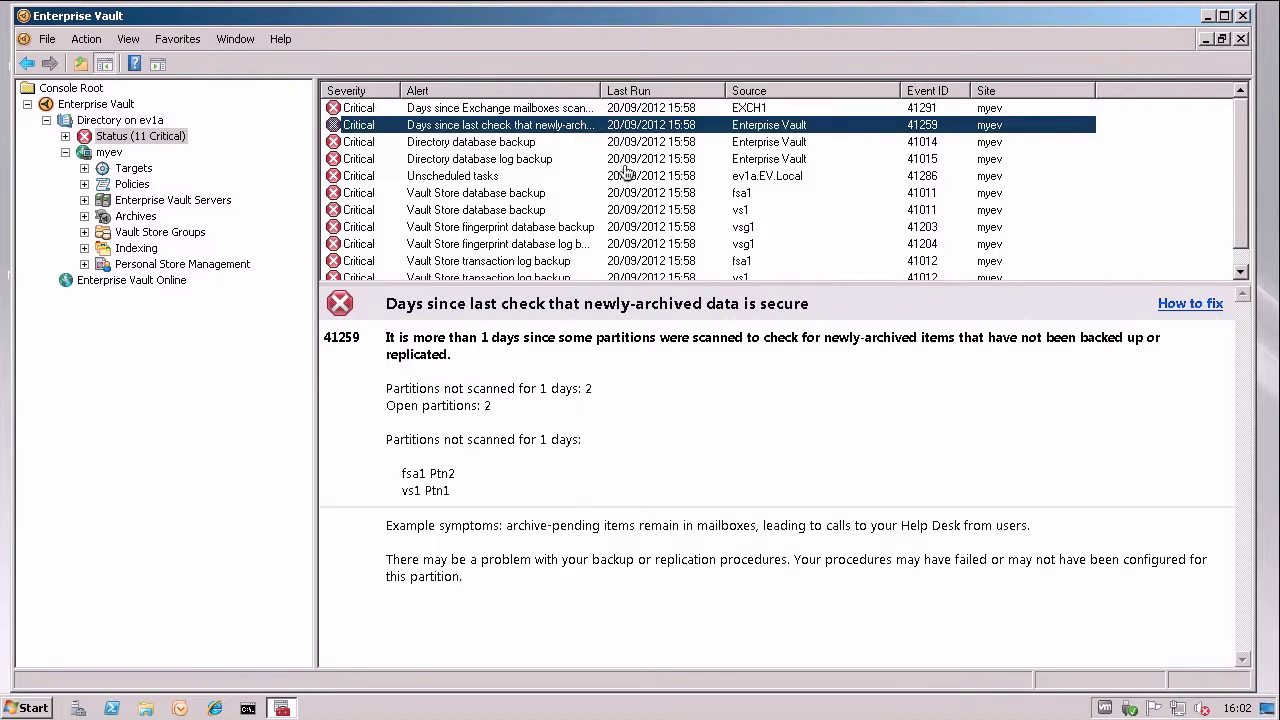
left_click(624, 160)
left_click(626, 179)
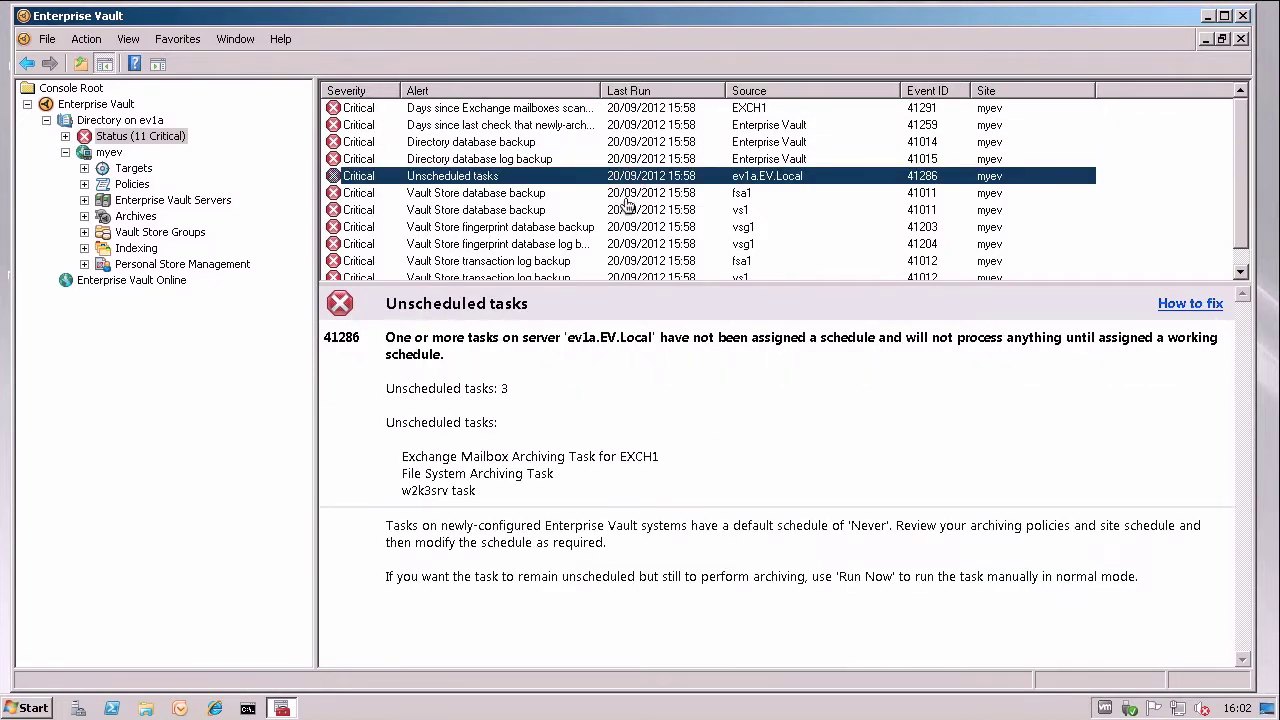
Review the fsa1, vs1 and vsg1 backup alerts, then open help for the Directory database backup alert
left_click(622, 193)
left_click(624, 210)
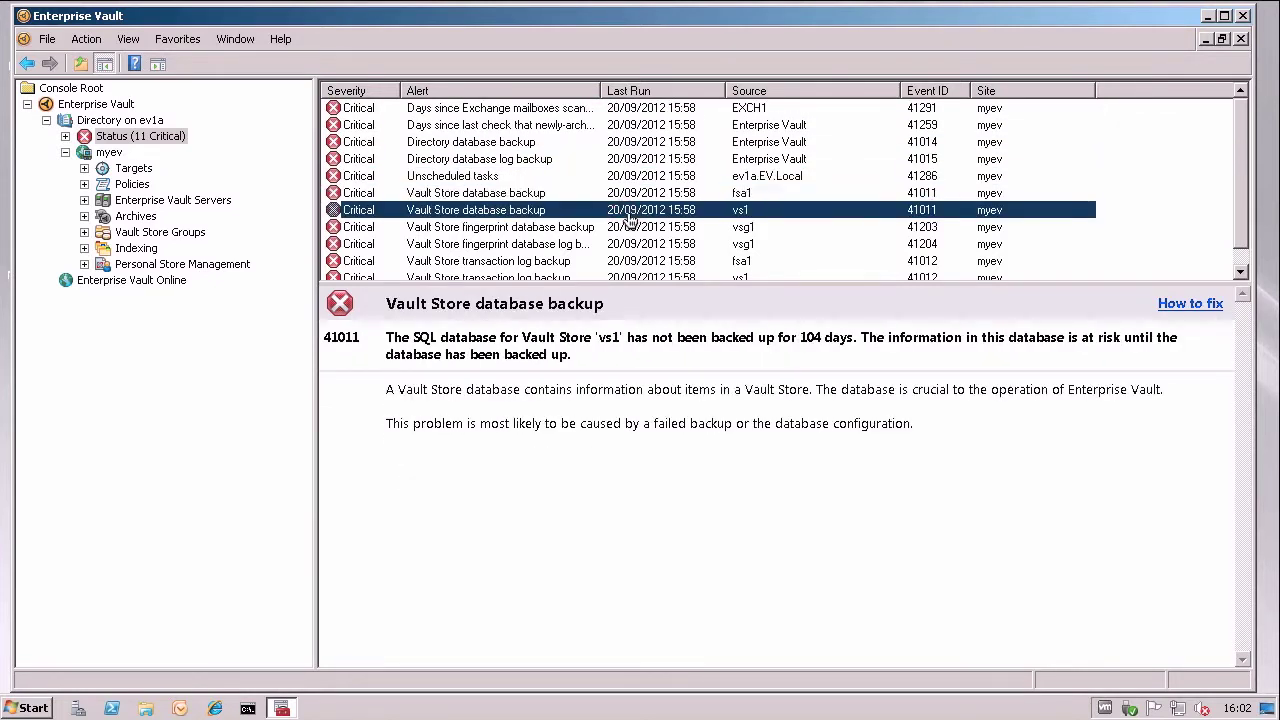
left_click(630, 230)
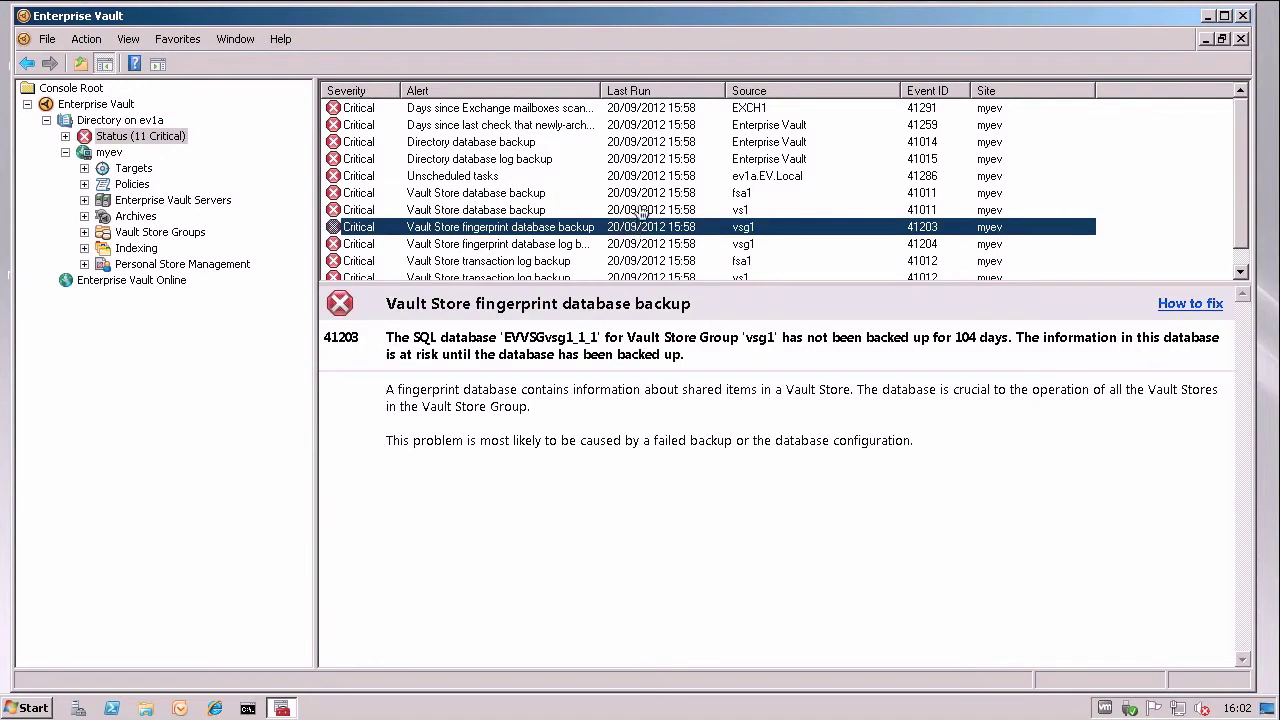
left_click(622, 145)
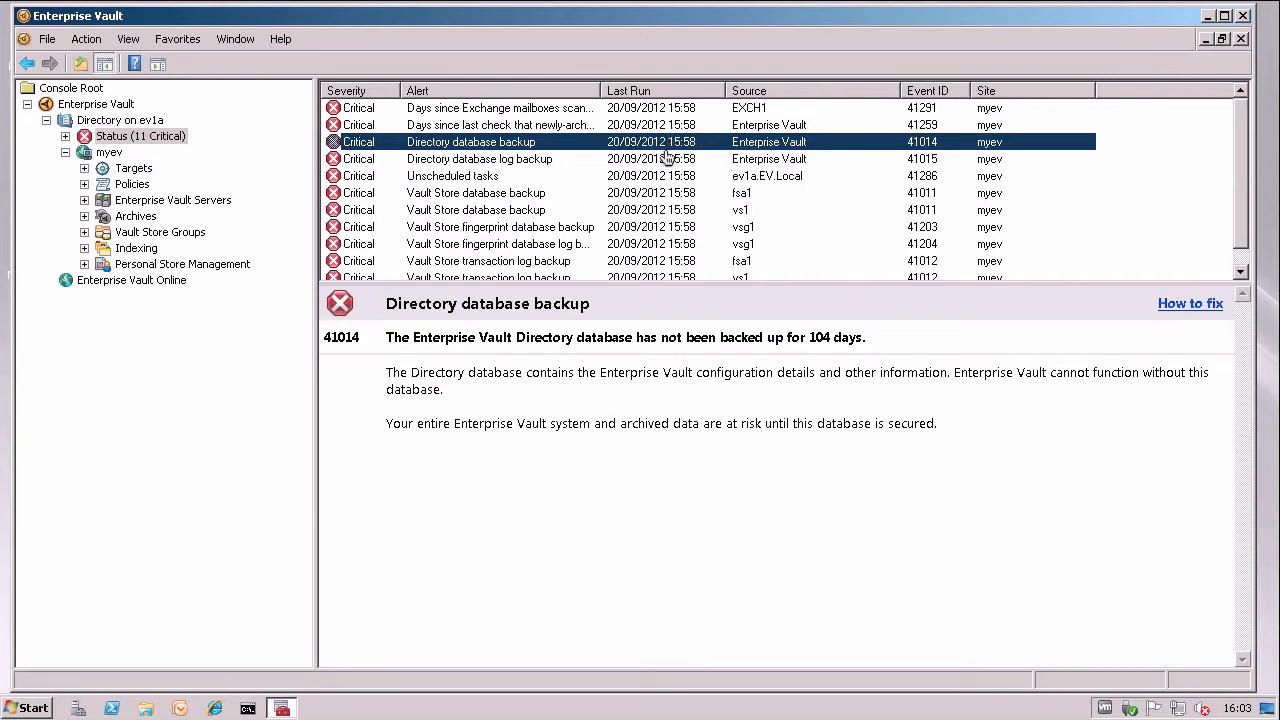
left_click(1203, 308)
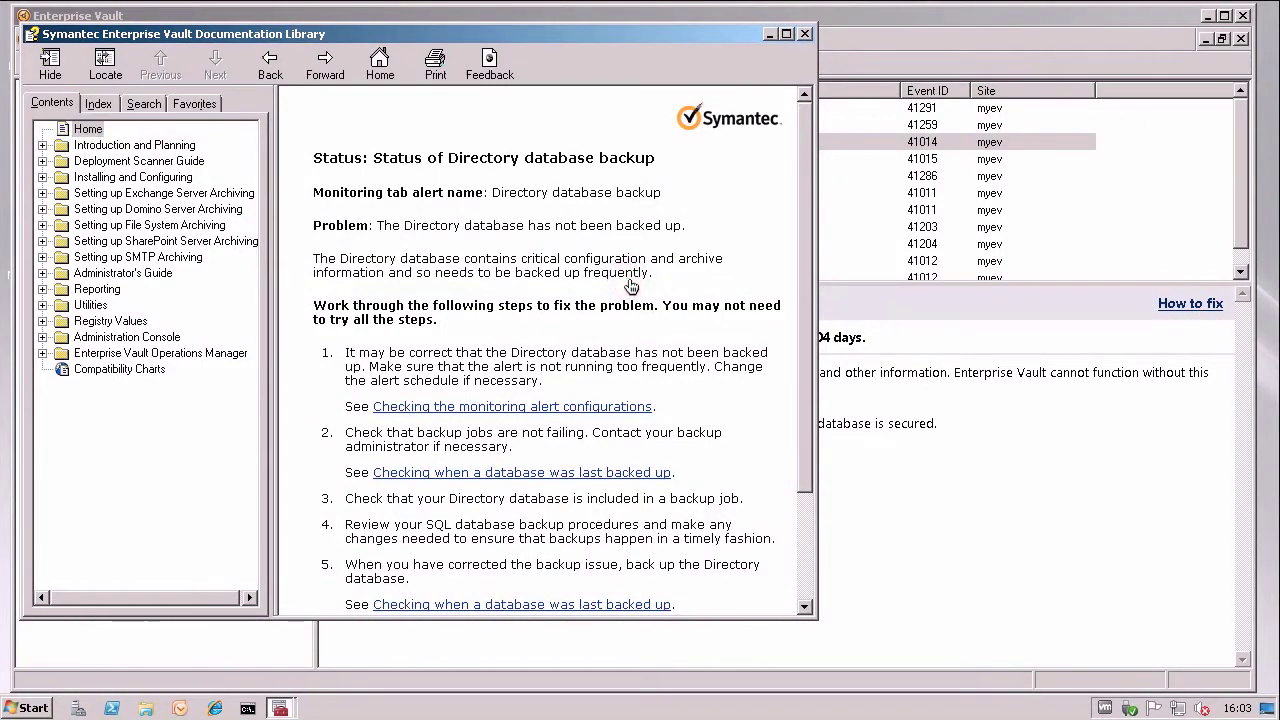
scroll(628, 285, "down", 2)
scroll(628, 285, "down", 2)
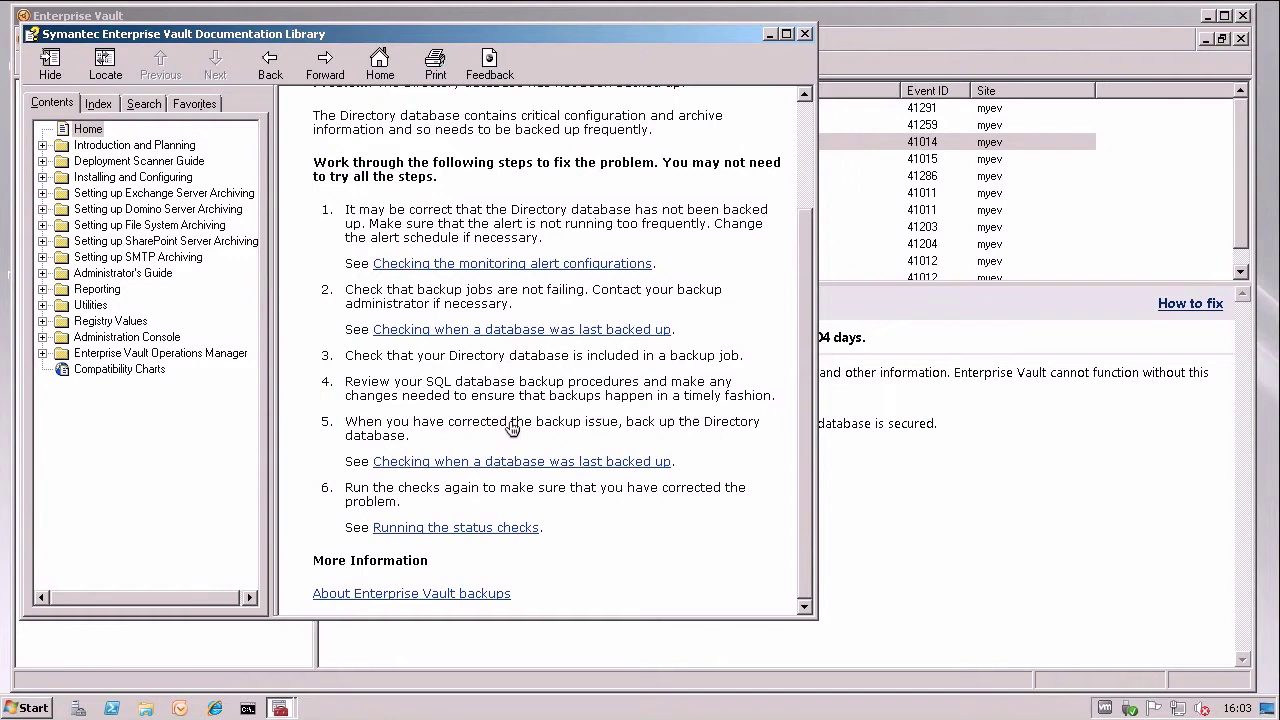
left_click(805, 34)
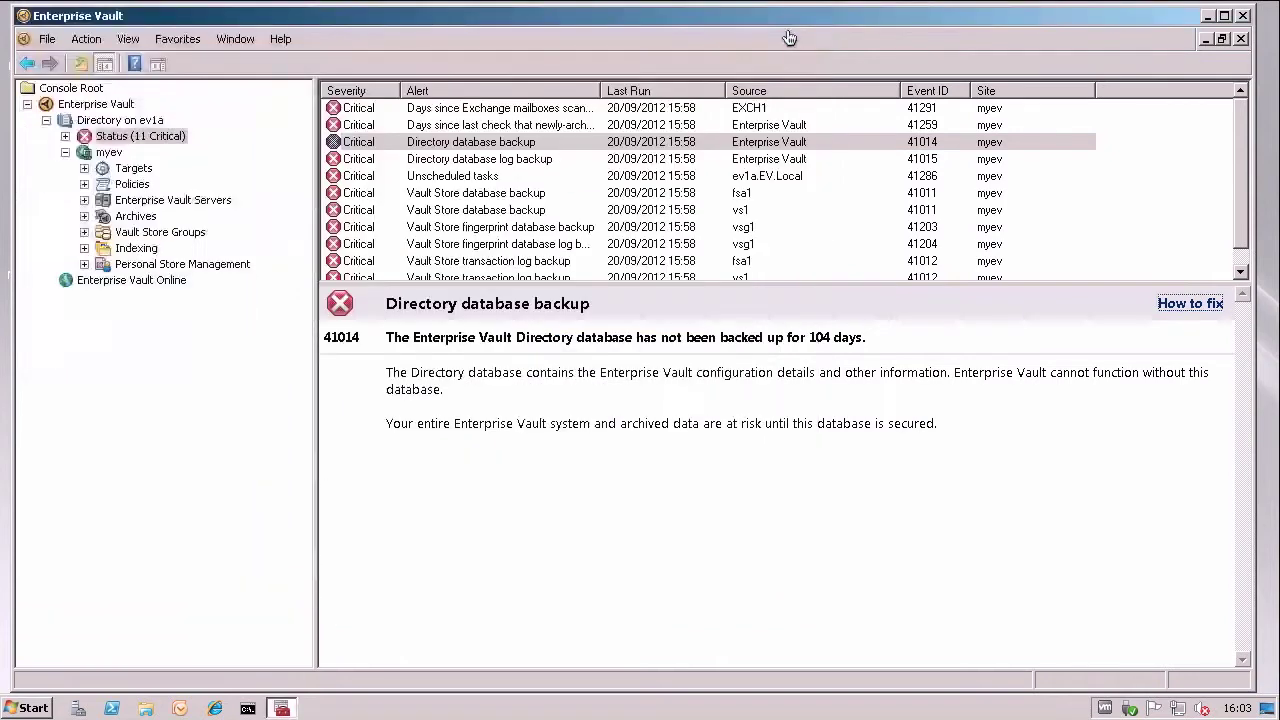
left_click(630, 145)
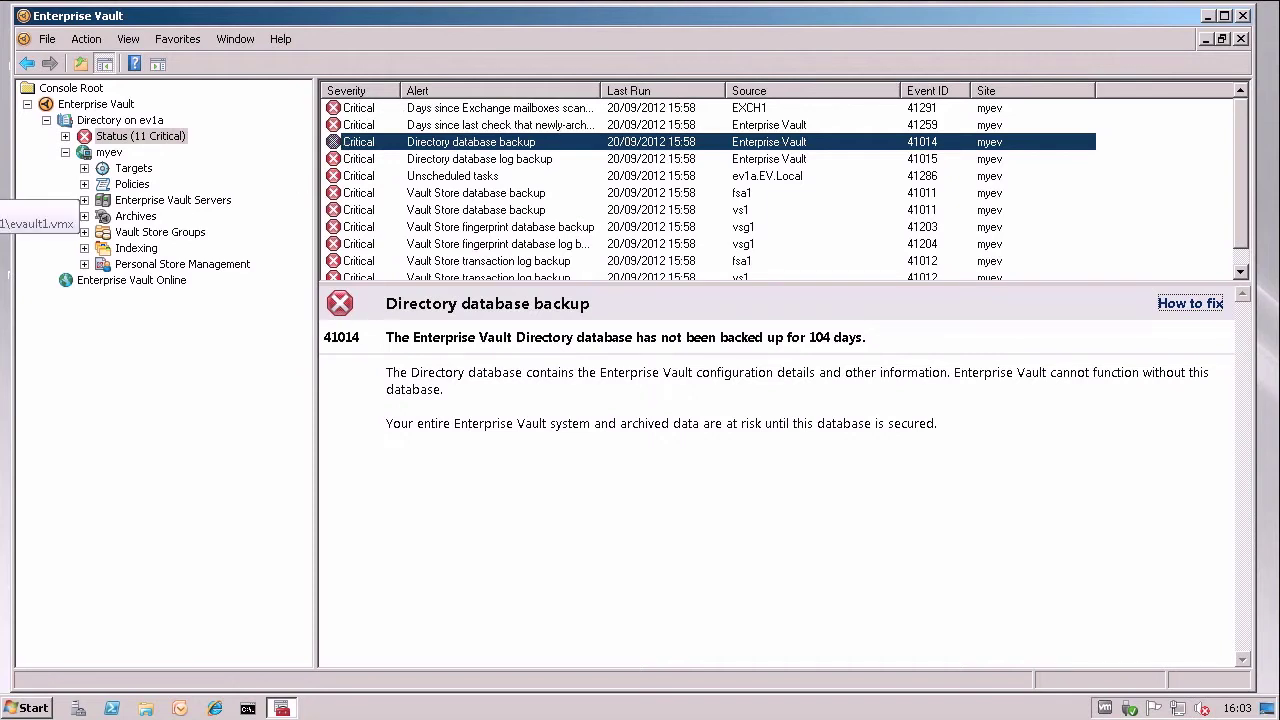
left_click(30, 222)
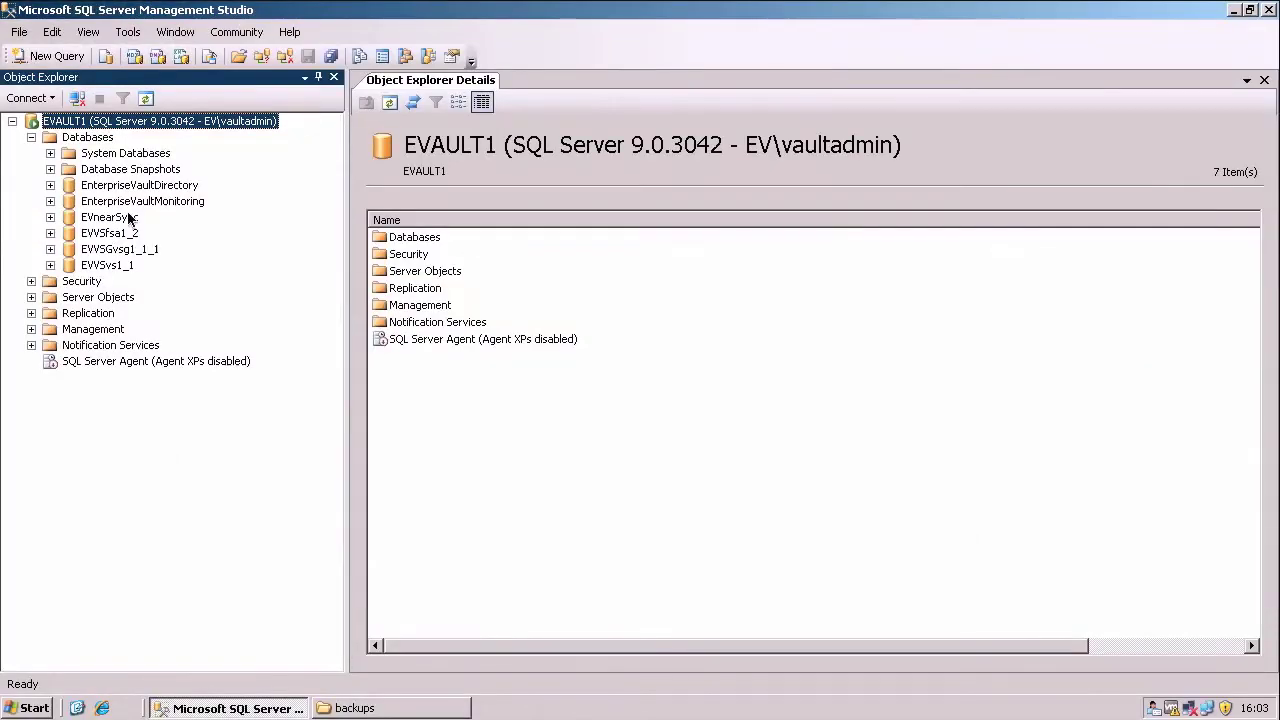
Start a Full backup of EnterpriseVaultDirectory and remove its default backup destination
left_click(588, 277)
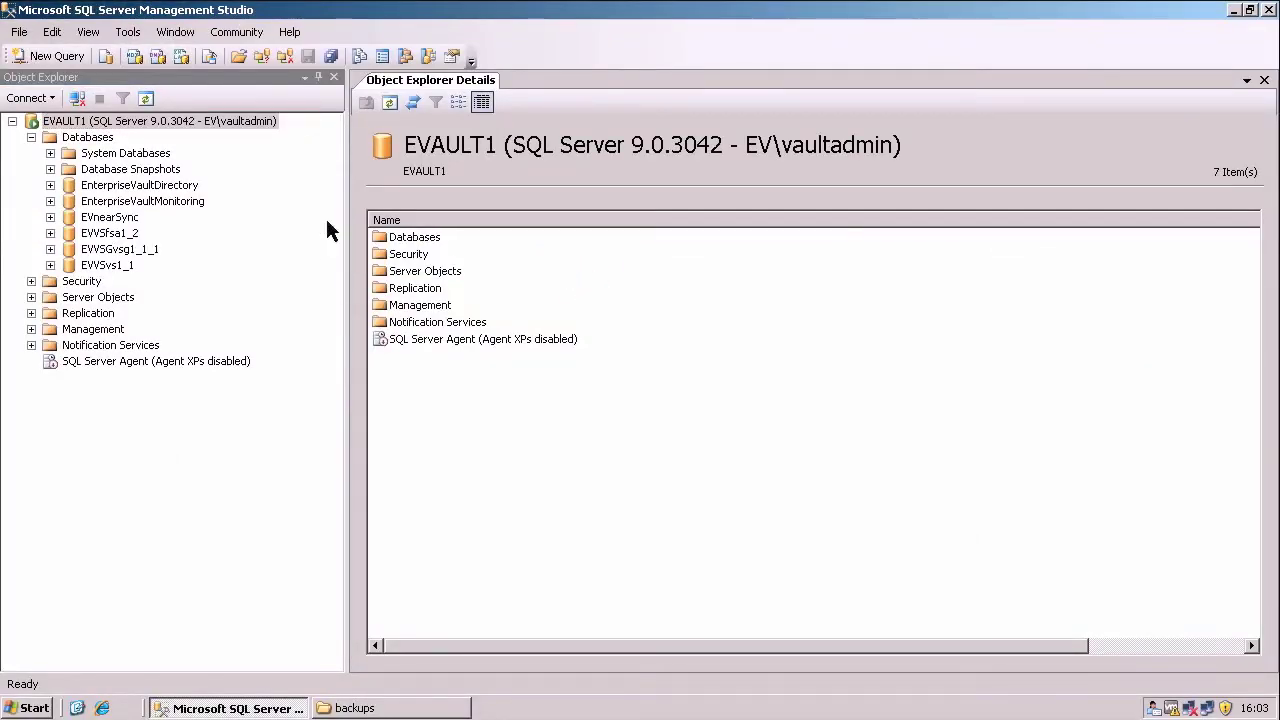
left_click(172, 190)
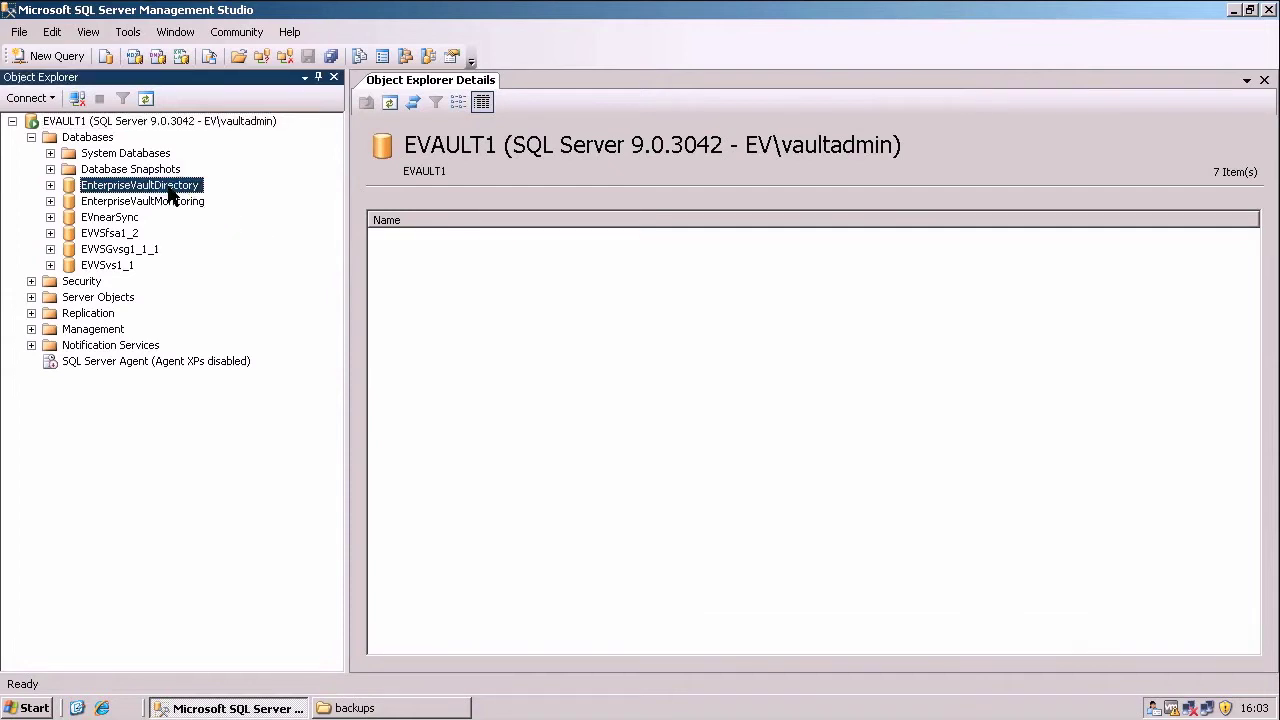
right_click(172, 190)
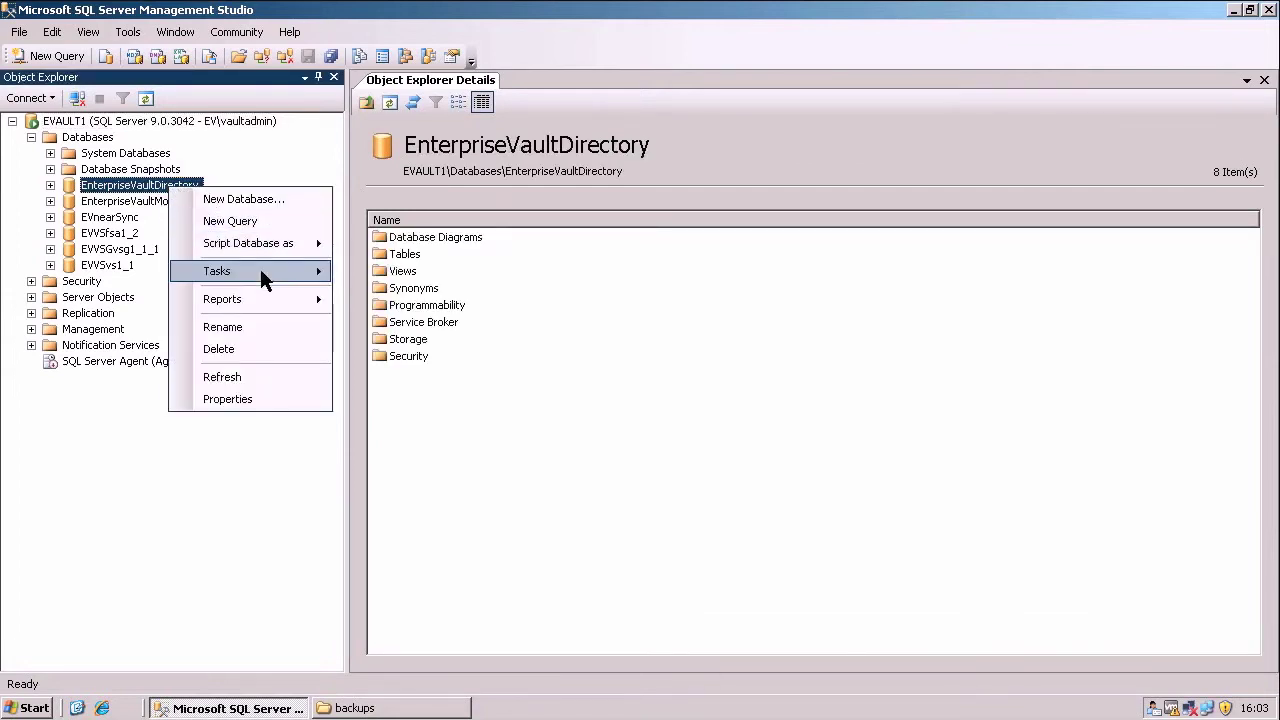
mouse_move(260, 269)
left_click(427, 377)
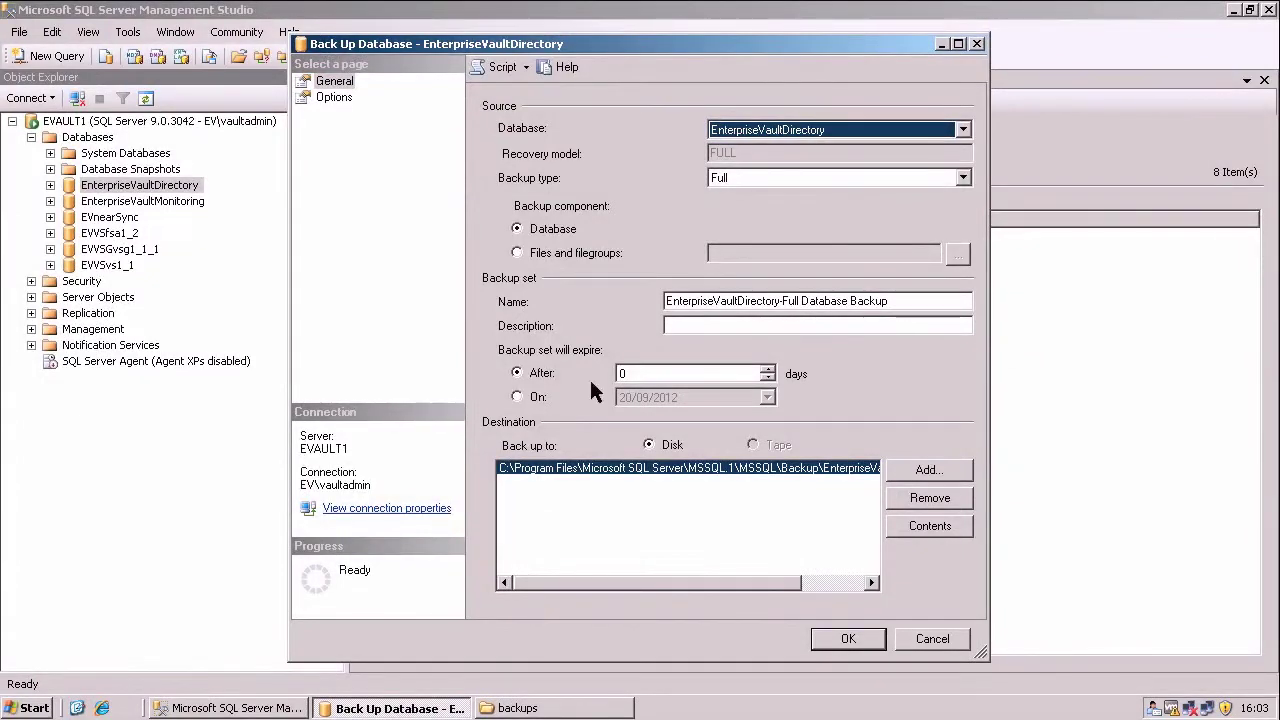
left_click(945, 499)
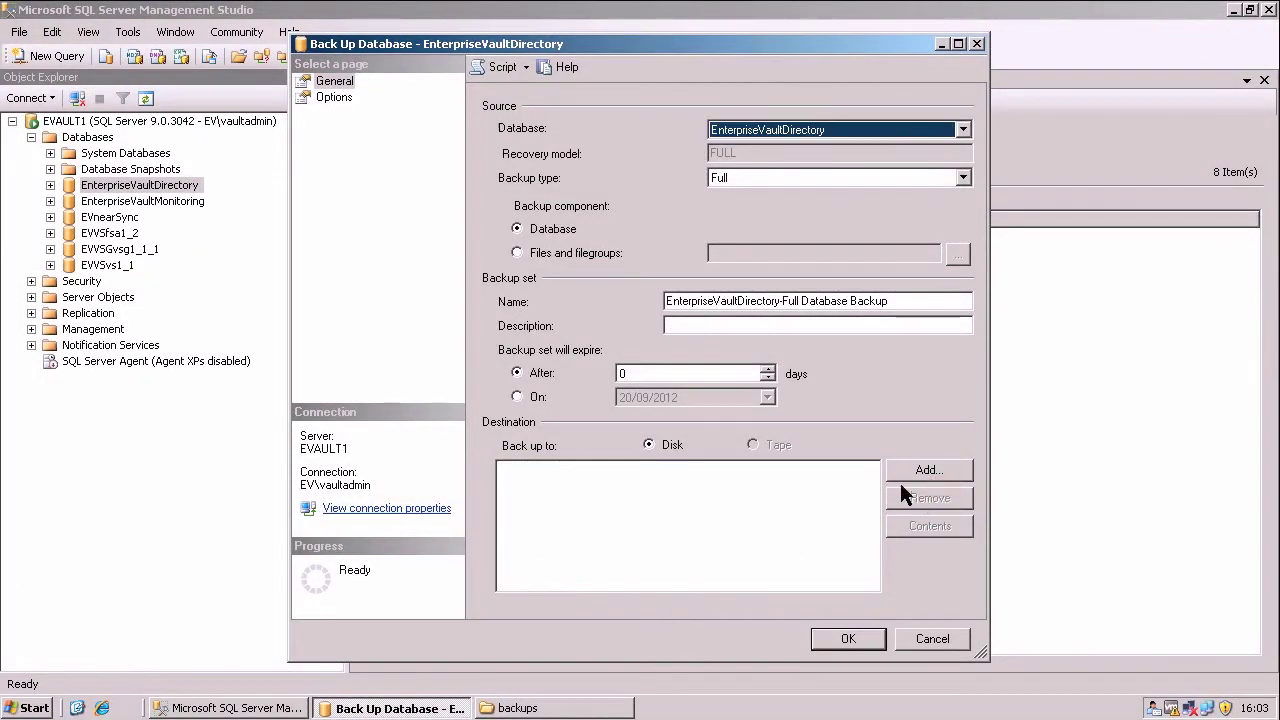
Add e:\backups\directorydatabase.bak as the backup destination
left_click(929, 470)
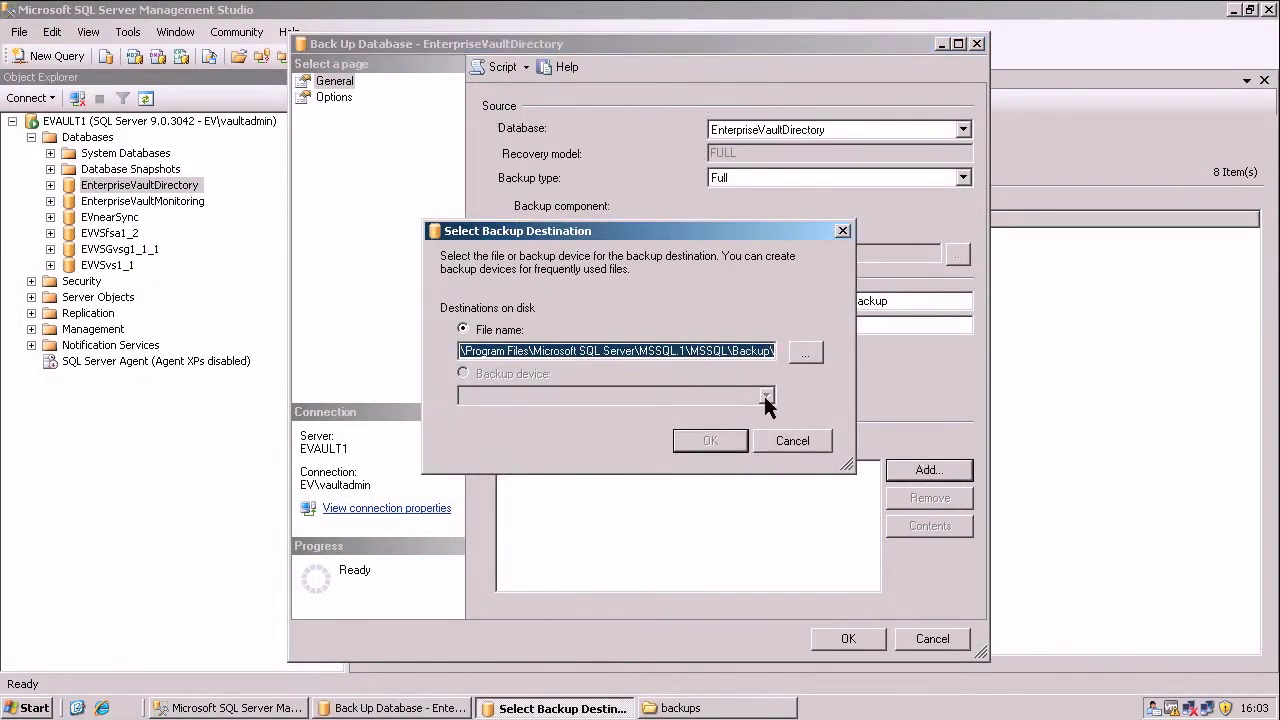
type("e:")
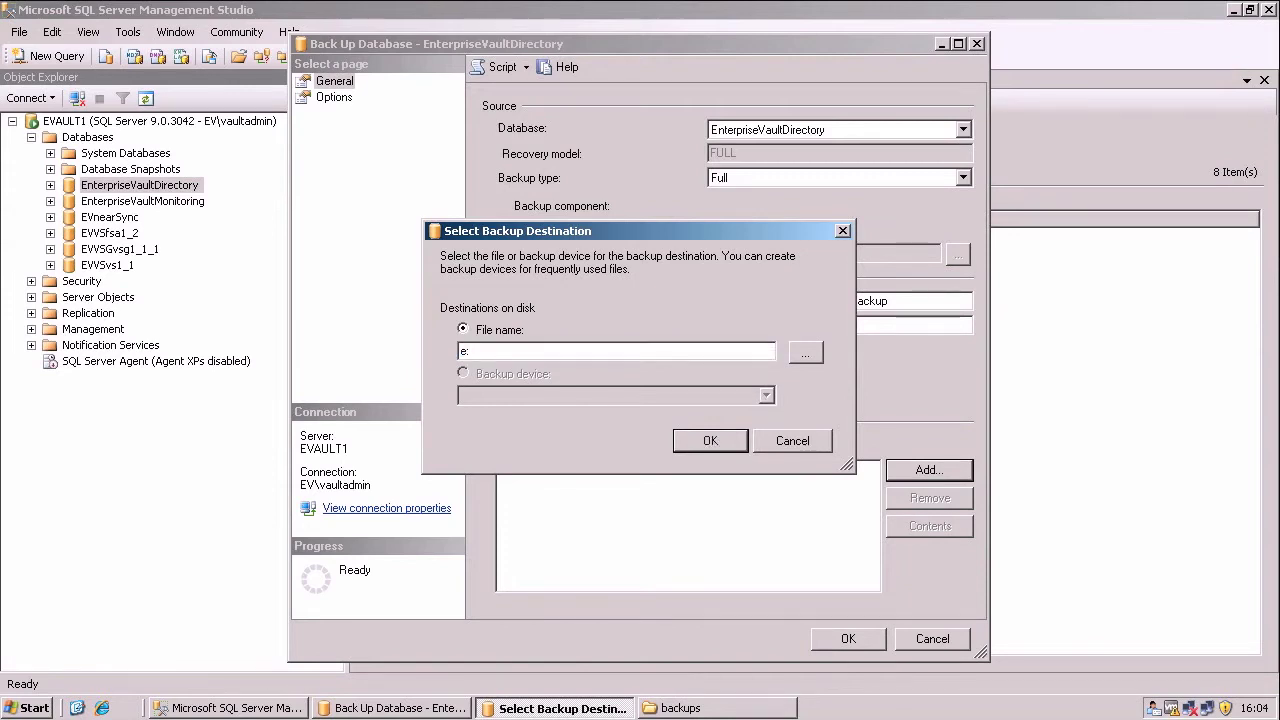
type("\\backups\\directorydat")
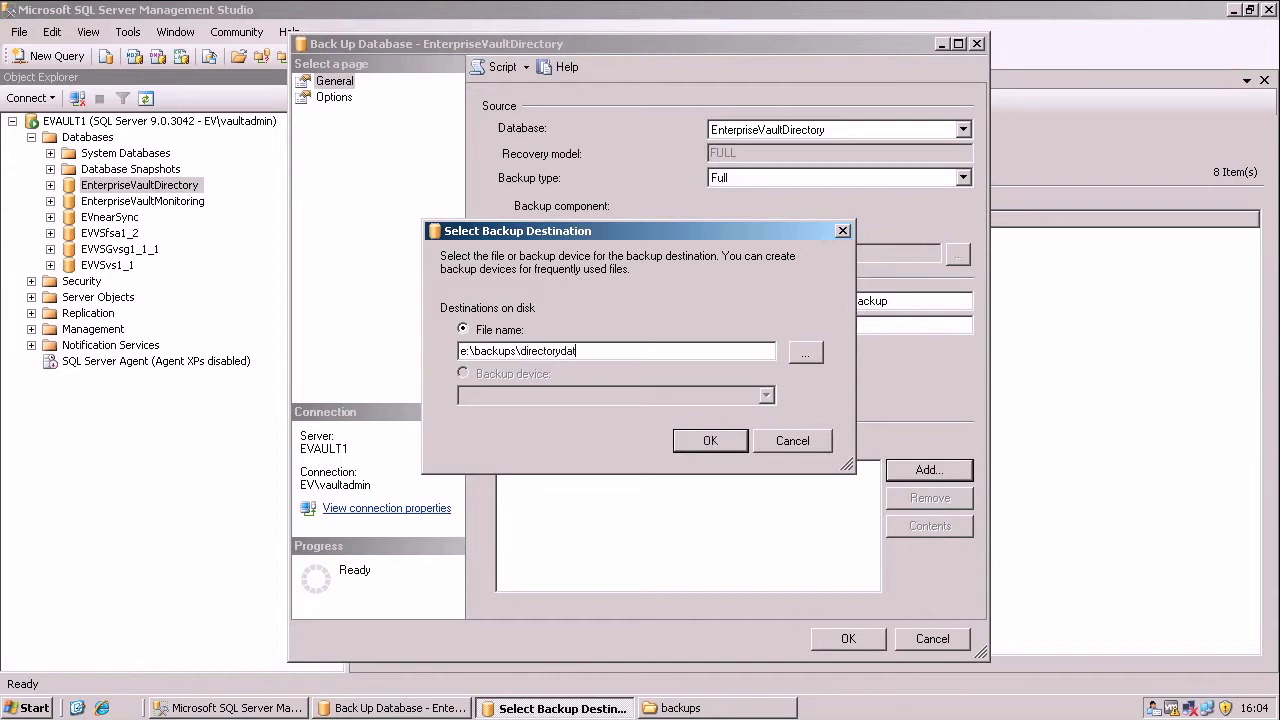
type("abase.bak")
left_click(718, 443)
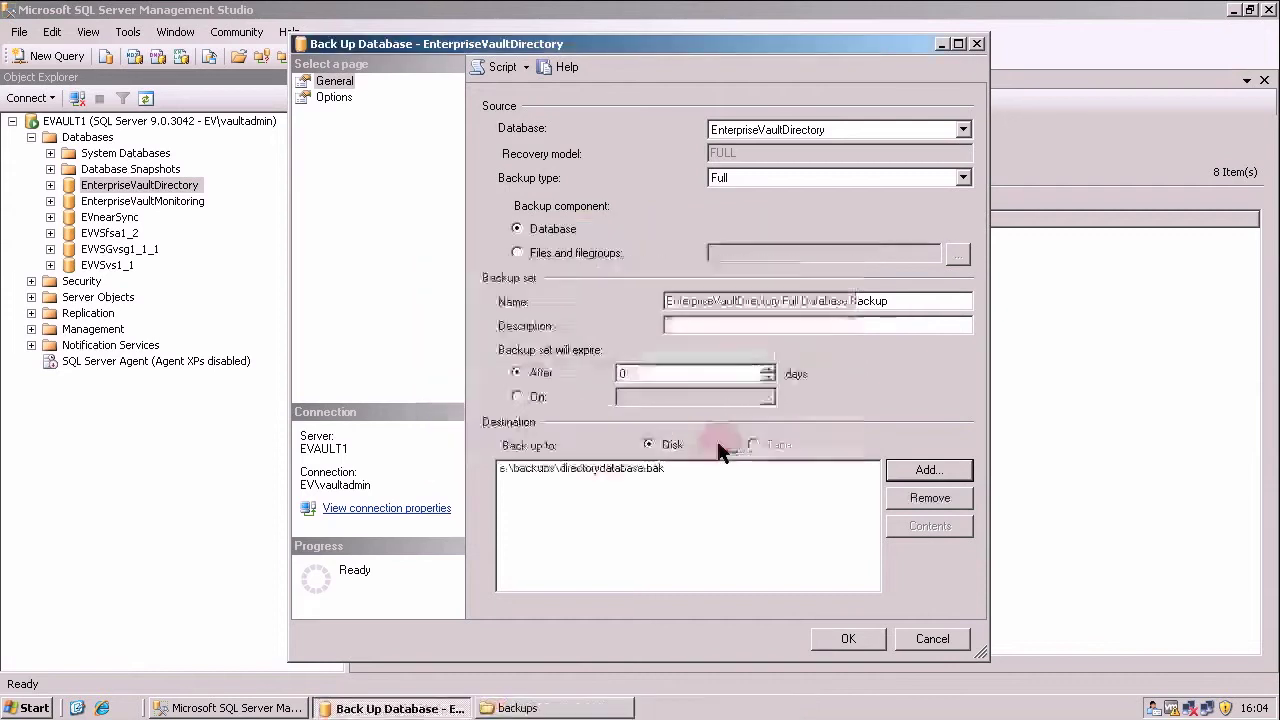
Enable Verify backup when finished, run the backup and acknowledge the success message
left_click(330, 97)
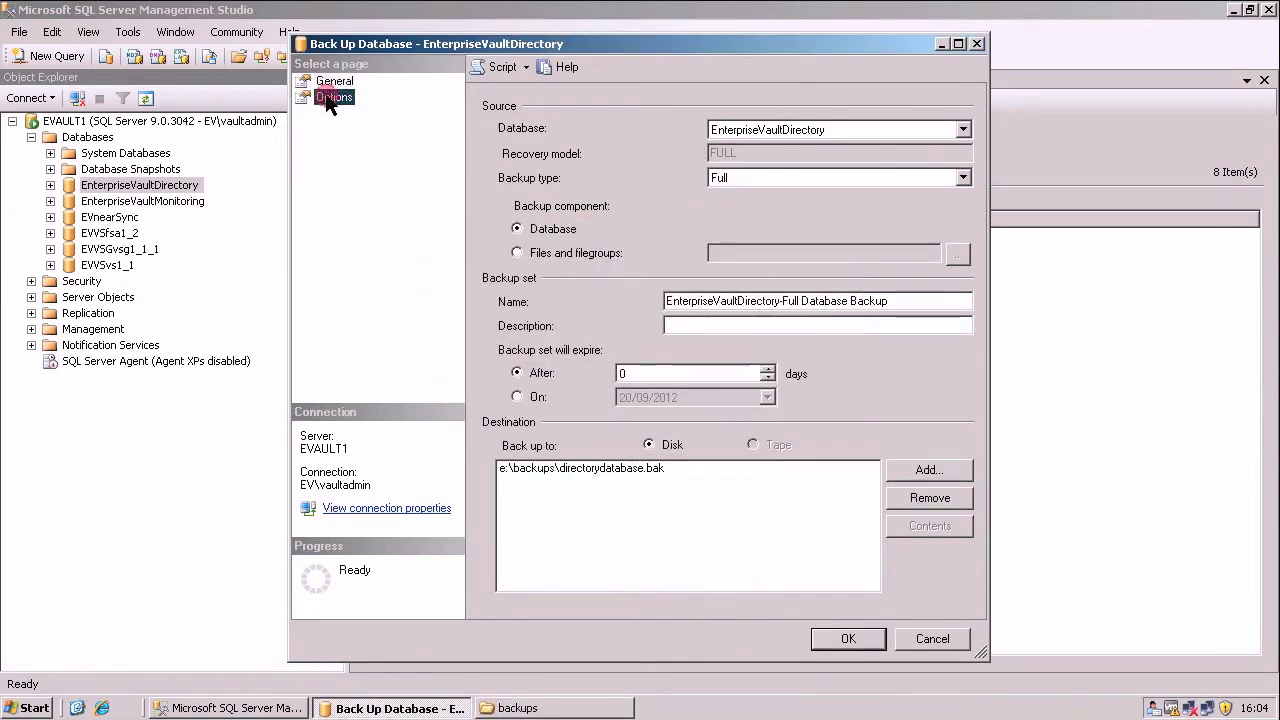
left_click(553, 368)
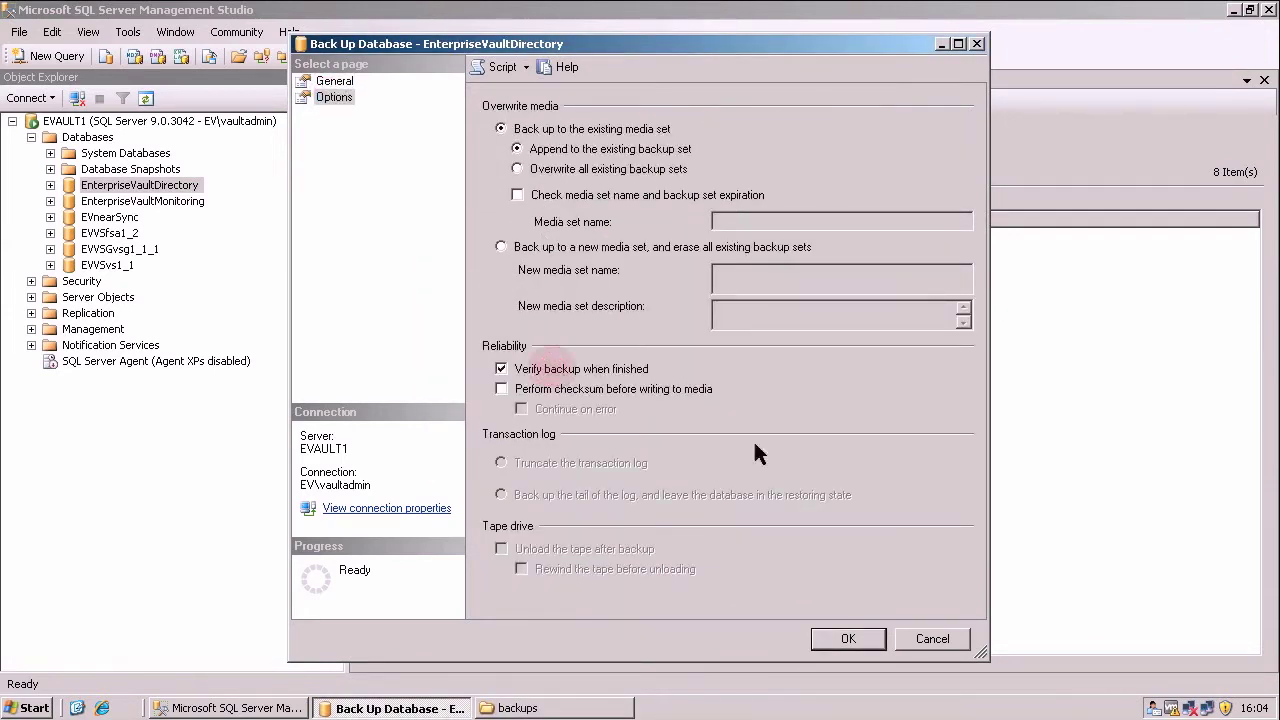
left_click(857, 637)
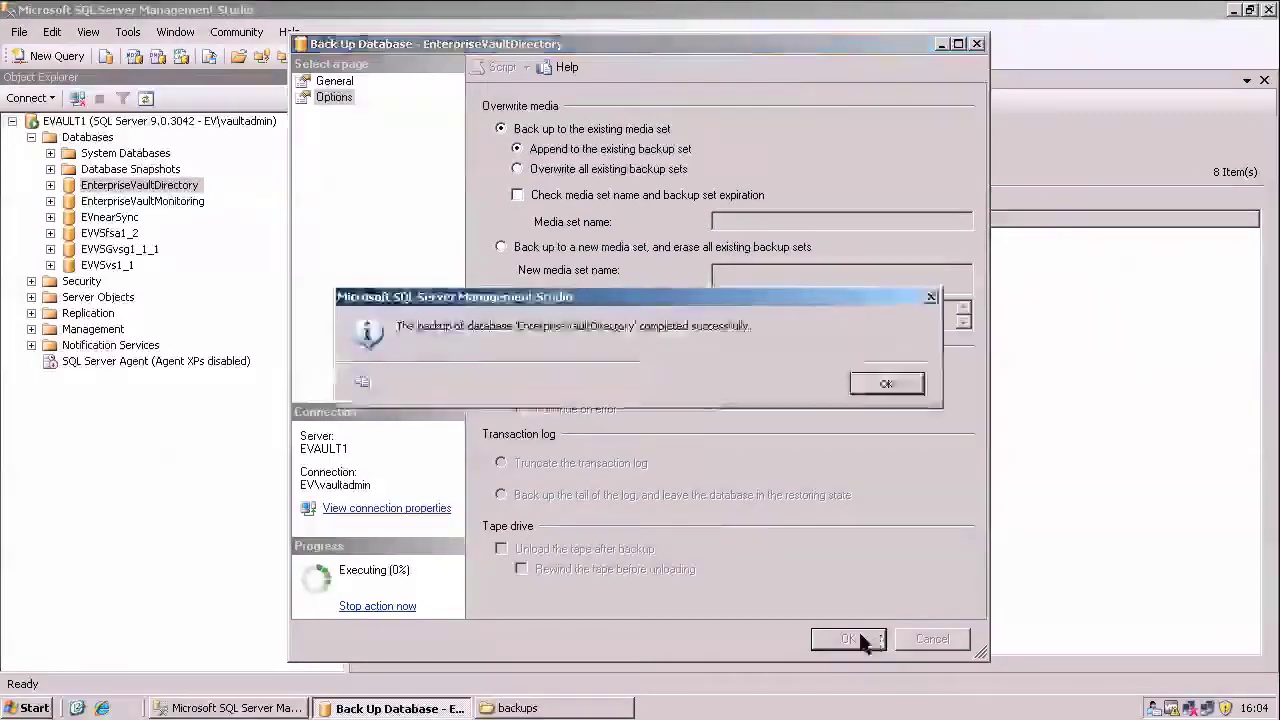
left_click(880, 386)
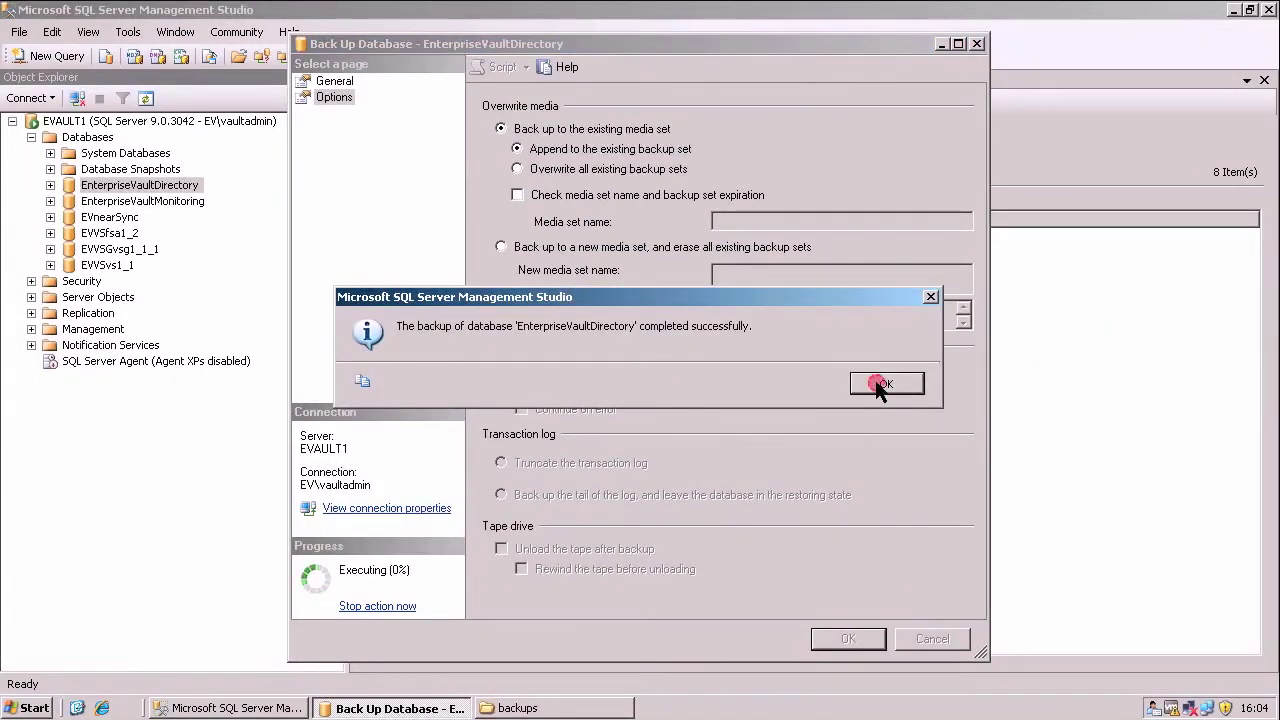
Confirm directorydatabase.bak (16,475 KB) now exists in the E:\backups folder
left_click(463, 708)
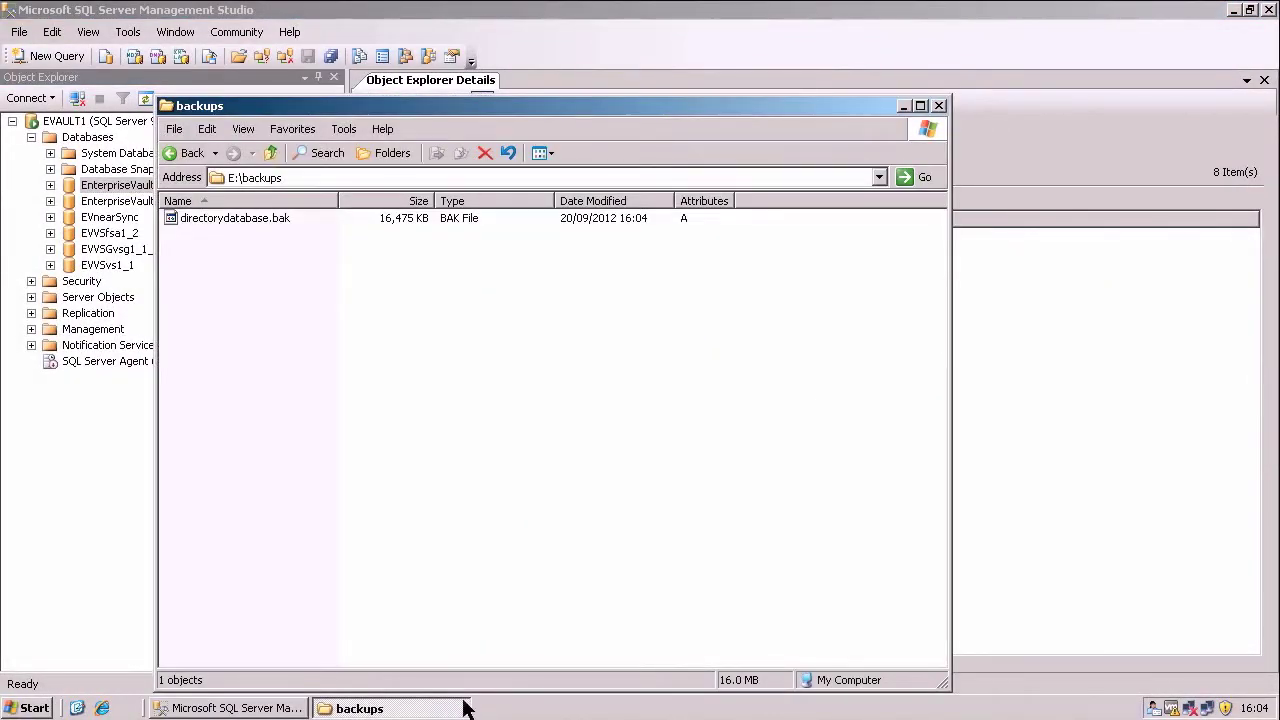
left_click(249, 219)
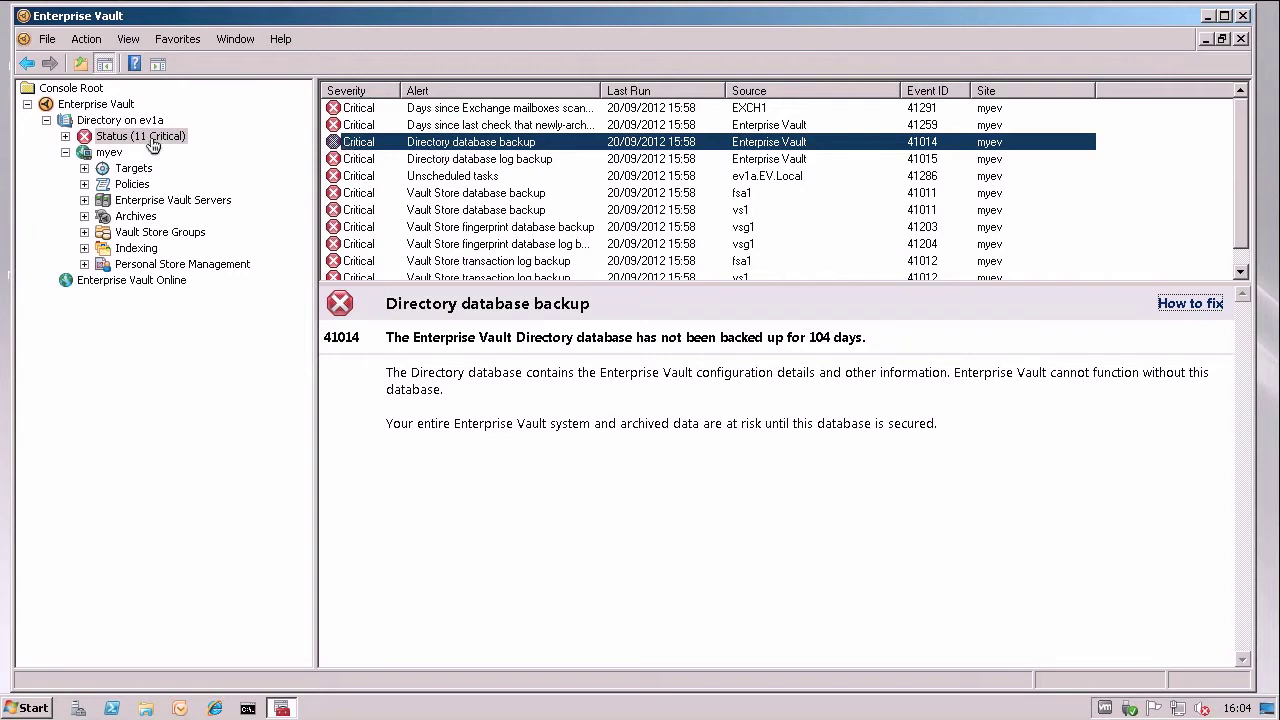
Re-run all checks on the Status node (11 Critical)
right_click(152, 144)
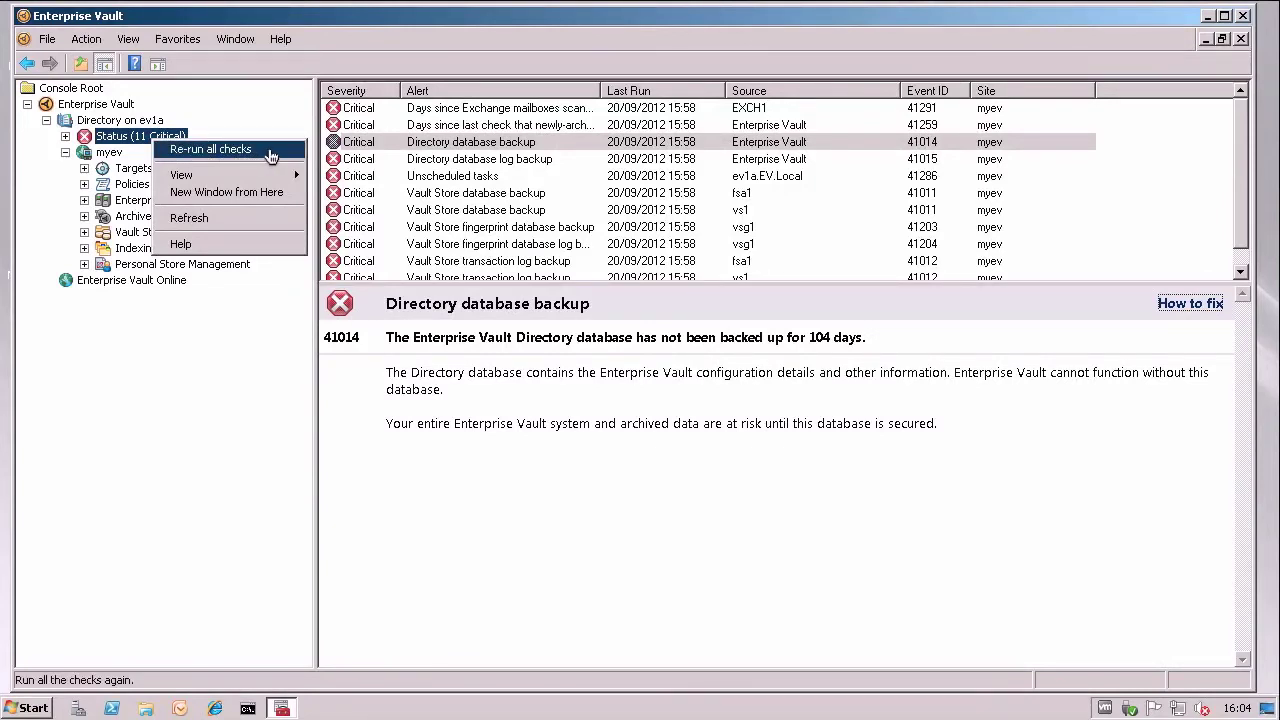
left_click(270, 152)
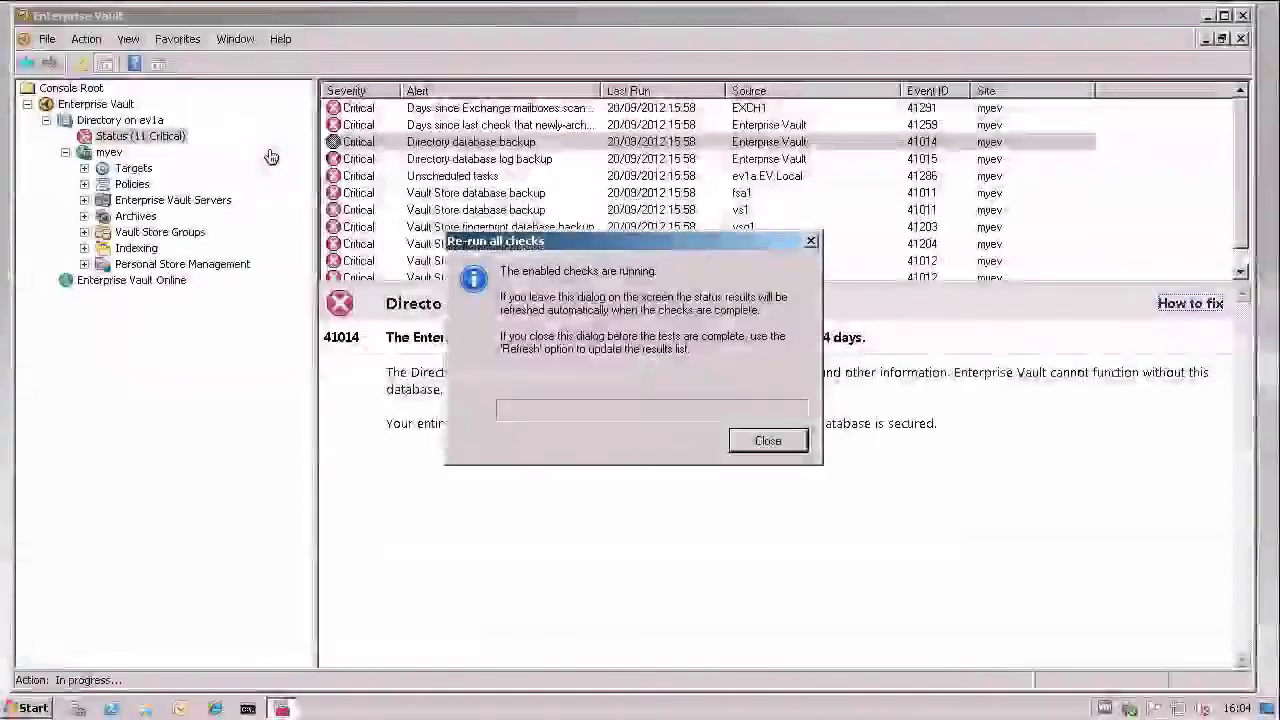